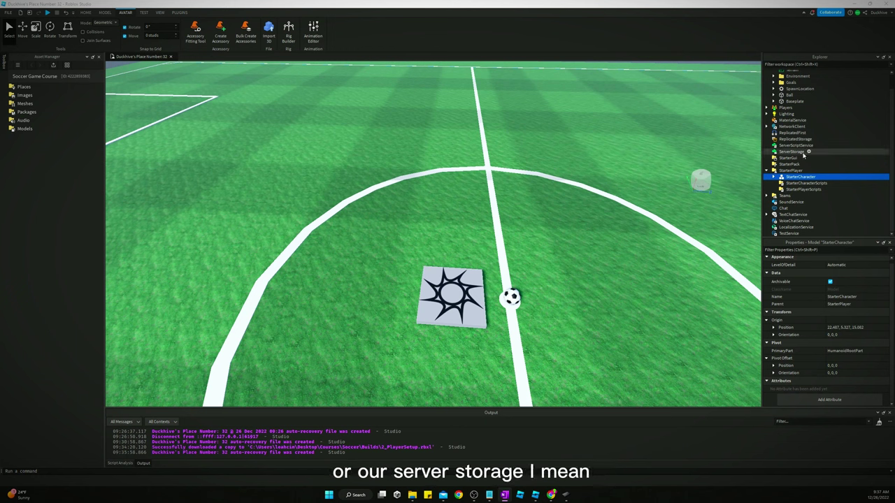
Insert a Configuration object into ServerStorage
click(808, 152)
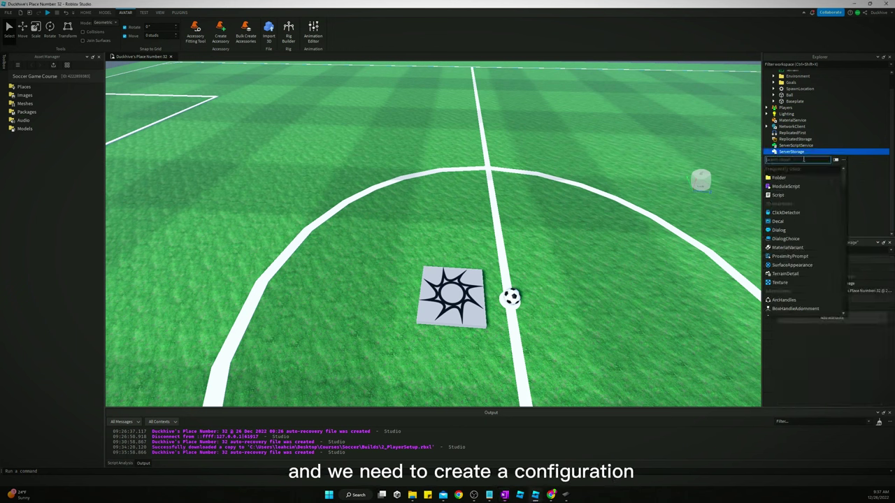
text(config)
key(Return)
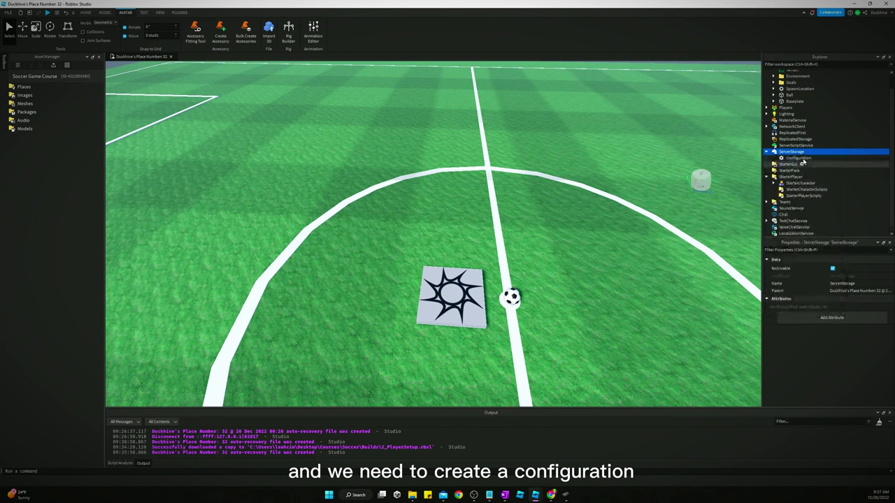
click(814, 159)
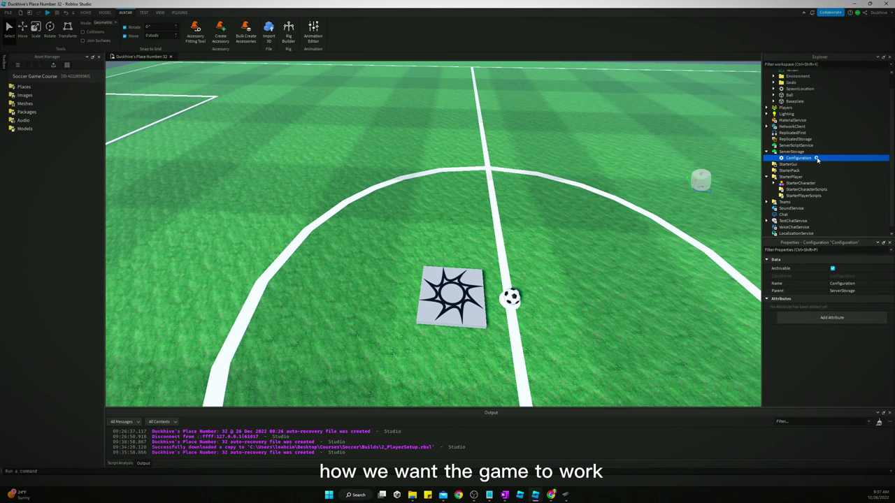
Add an IntValue named IntermissionLength to the Configuration object and set its value to 5
click(816, 158)
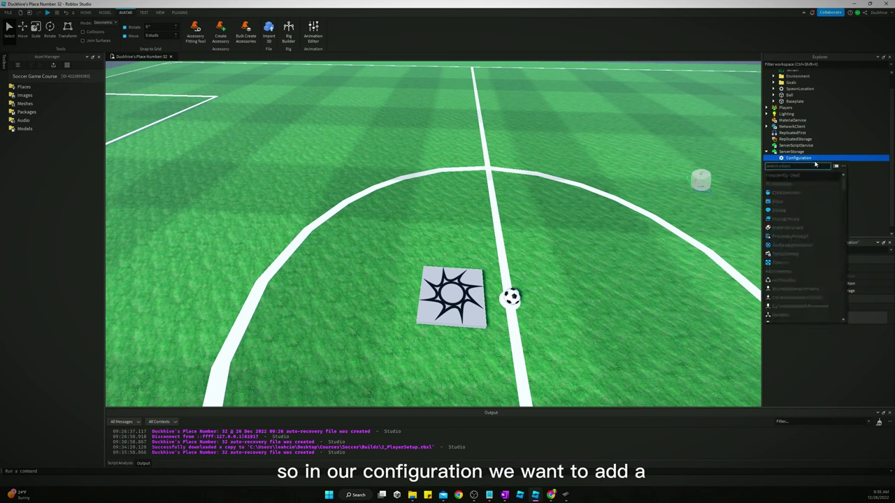
text(intvalue)
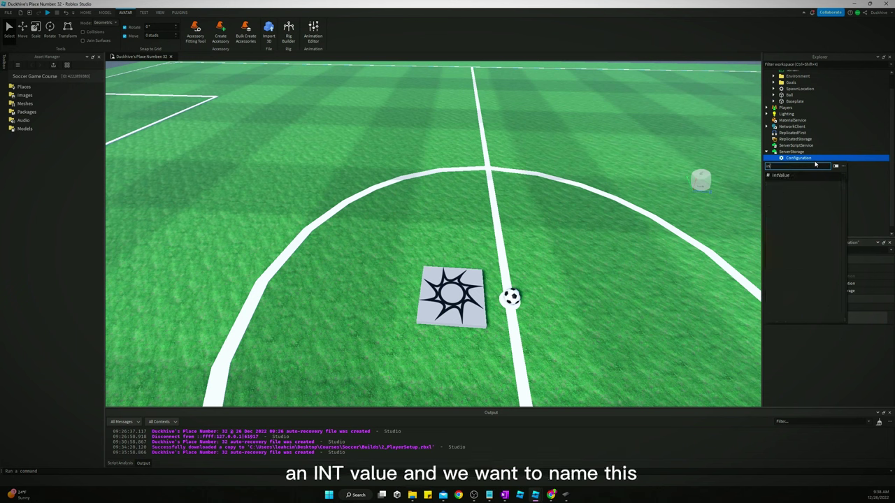
key(Return)
click(800, 164)
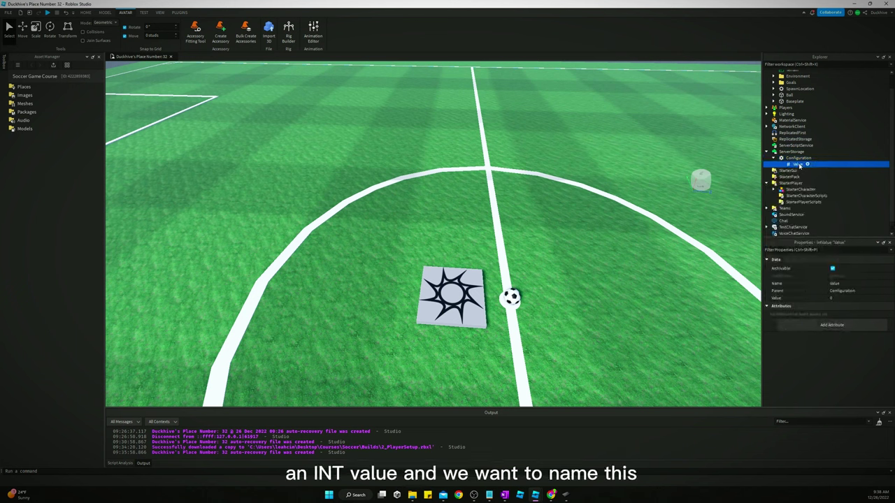
click(800, 165)
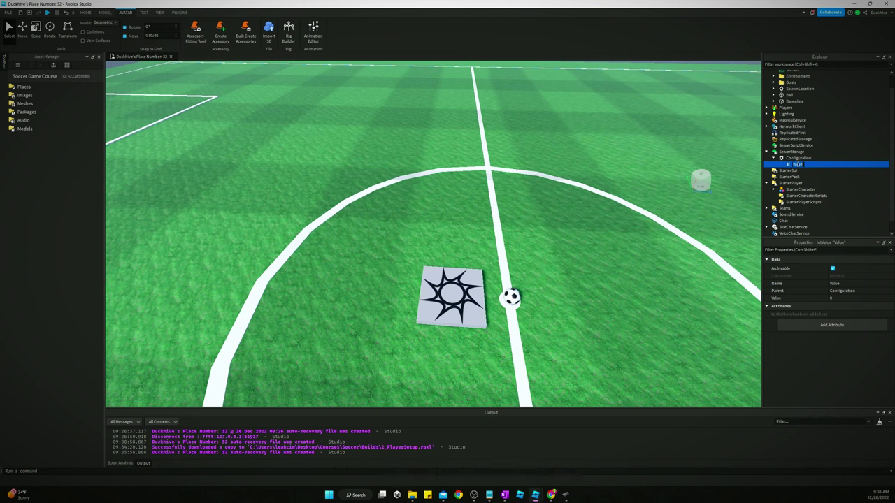
text(PermissionLength)
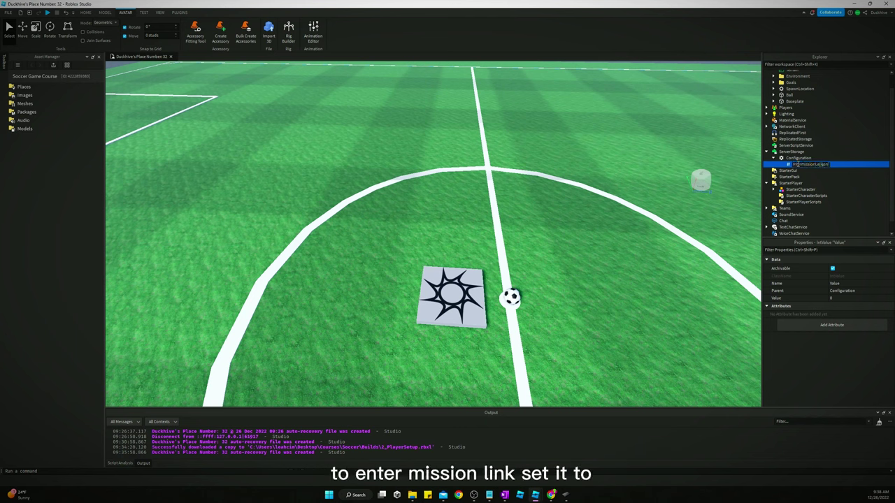
key(Return)
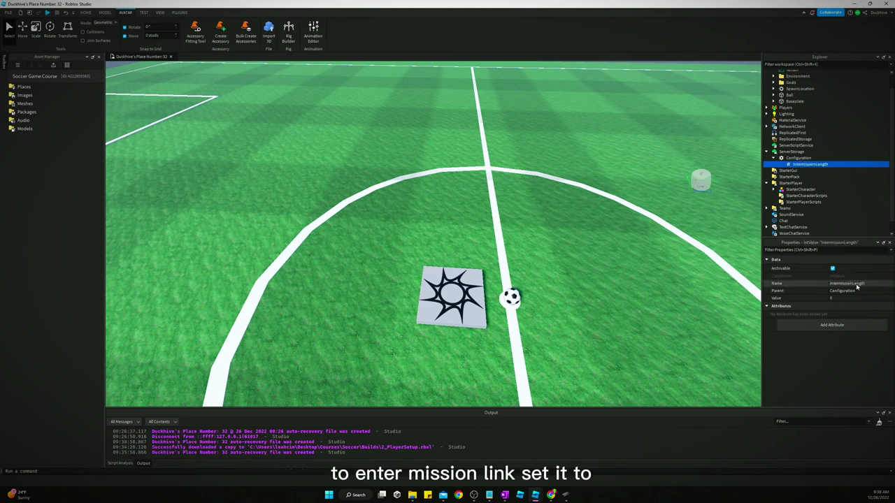
click(867, 298)
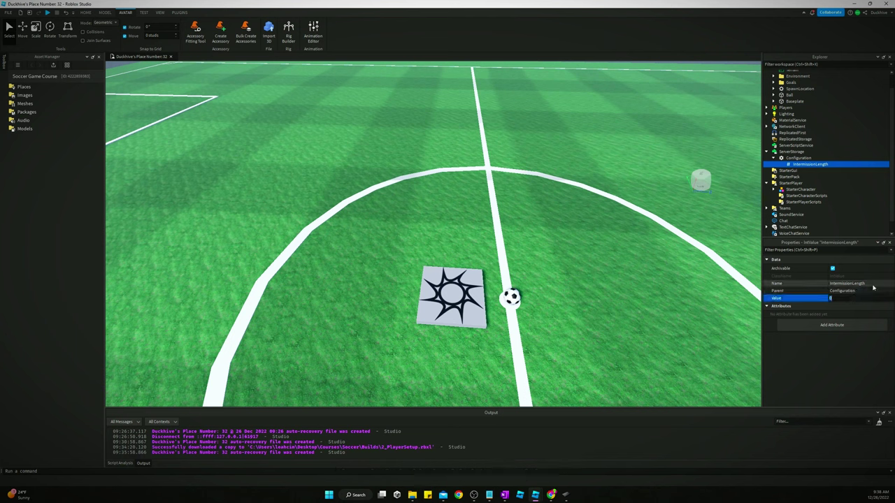
text(5)
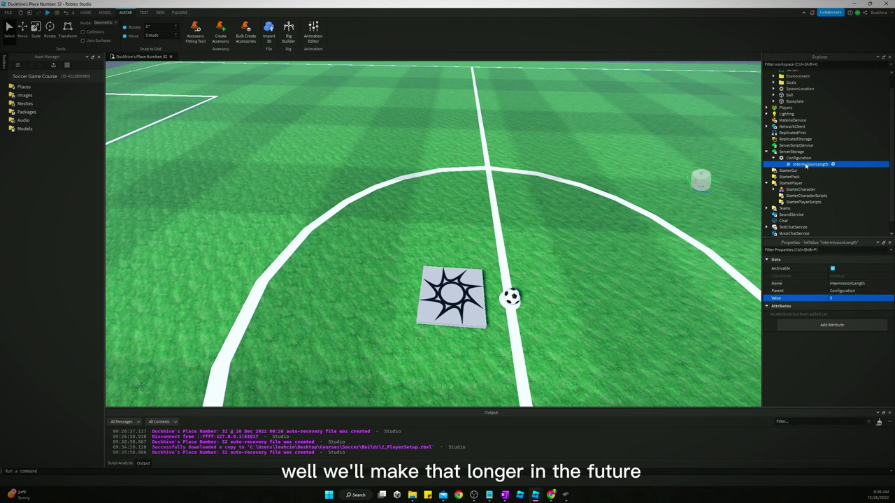
Duplicate the IntermissionLength value three times within the Configuration object
key(ctrl+d)
key(ctrl+d)
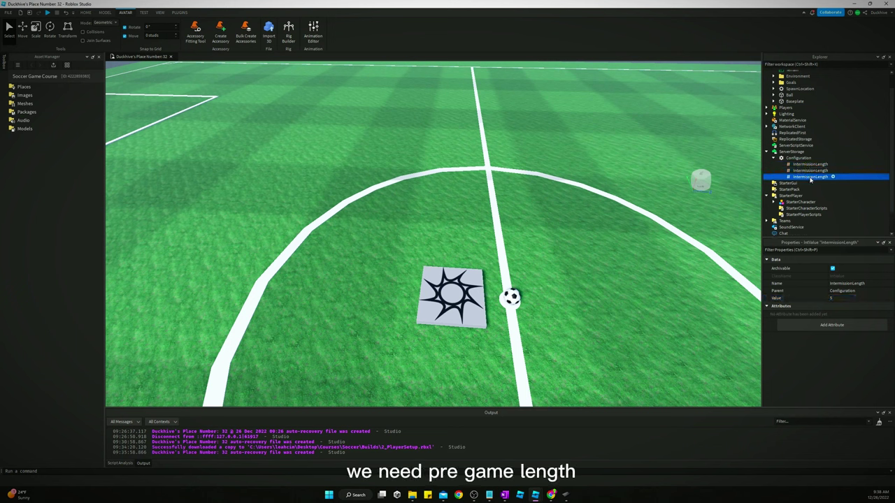
key(ctrl+d)
Rename the three IntermissionLength copies, in order, as PreGameLength, GameLength and PostGameLength
click(809, 171)
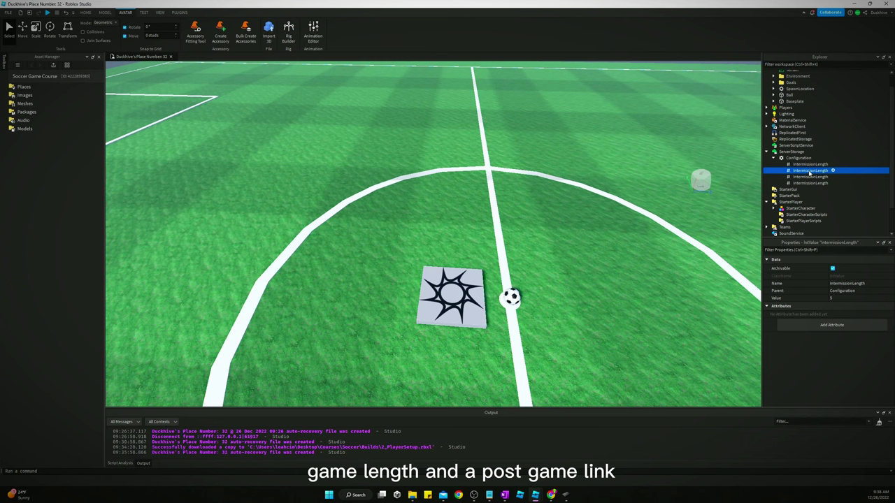
click(809, 171)
text(Pre)
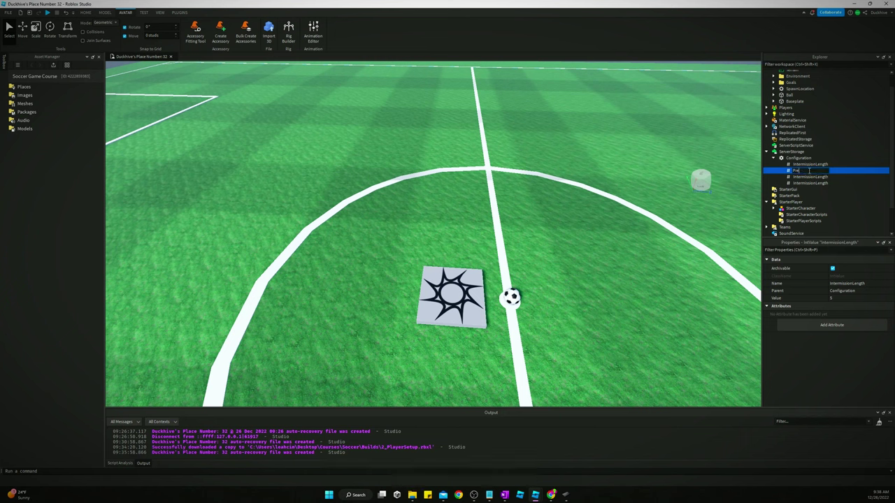
text(GameLength)
key(Return)
key(Down)
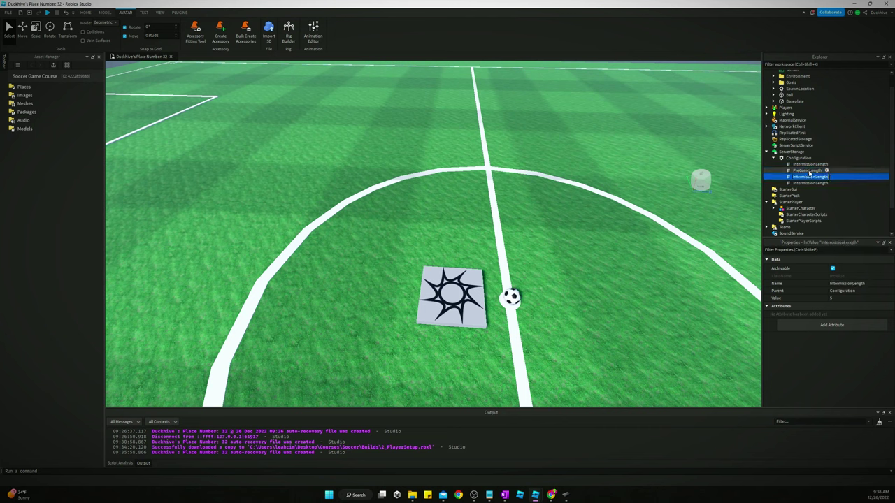
key(F2)
text(GameLength)
key(Return)
key(Down)
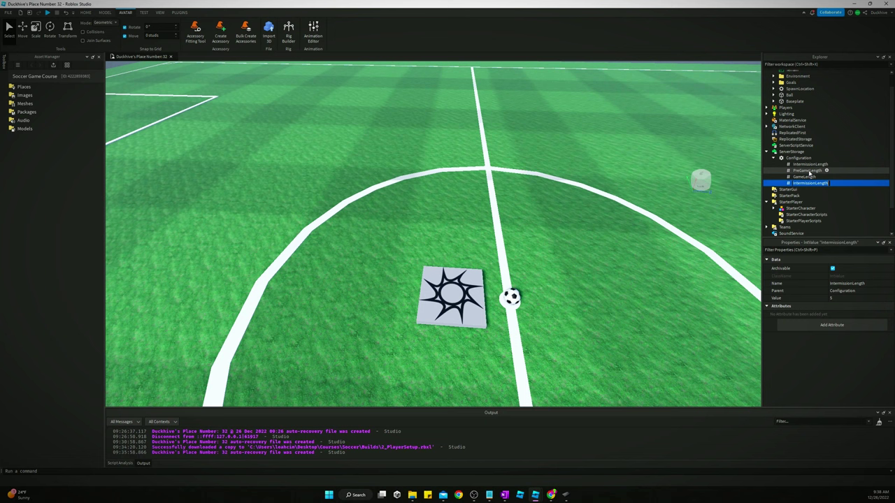
text(PostGameLength)
key(Return)
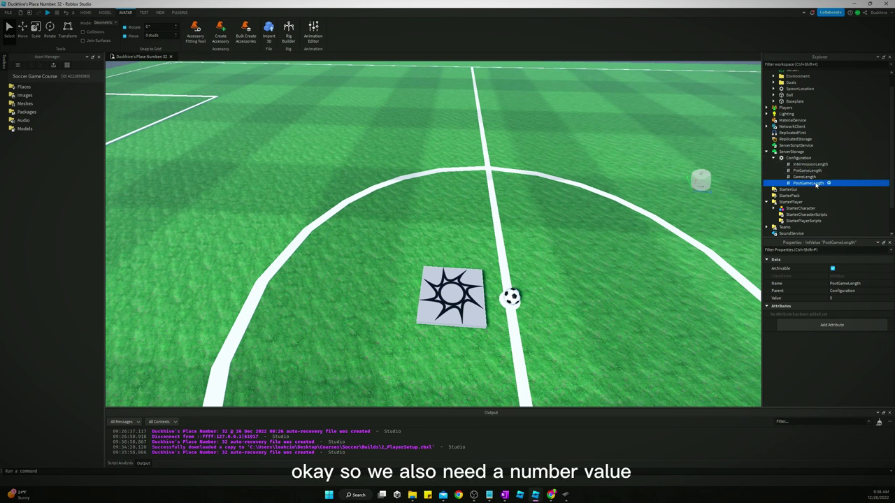
Add a NumberValue to the Configuration object and name it PossessionCooldownLength
click(804, 158)
click(817, 159)
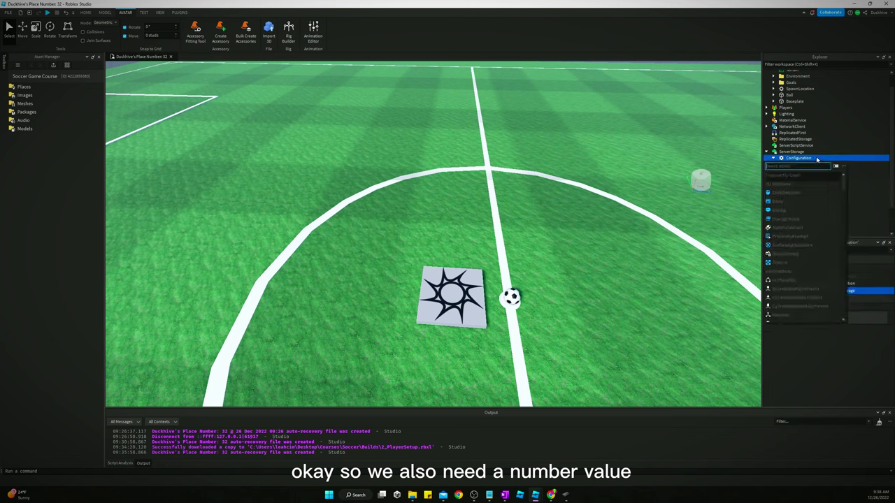
key(Escape)
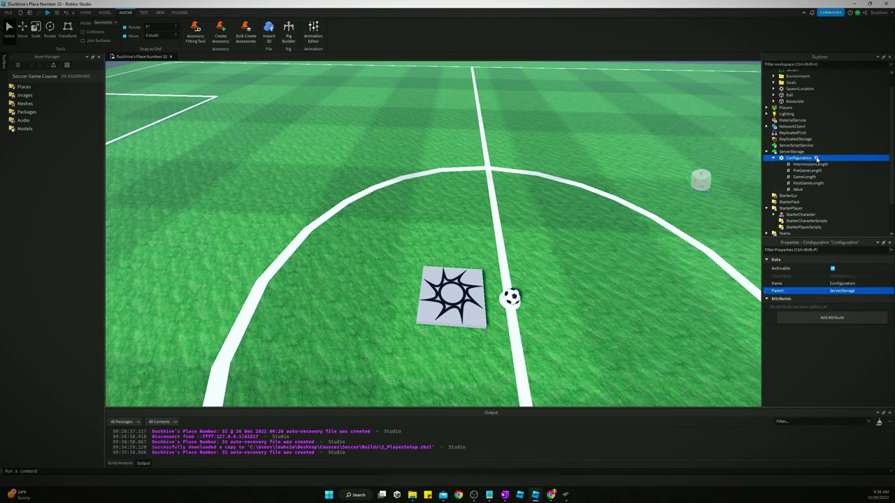
click(798, 188)
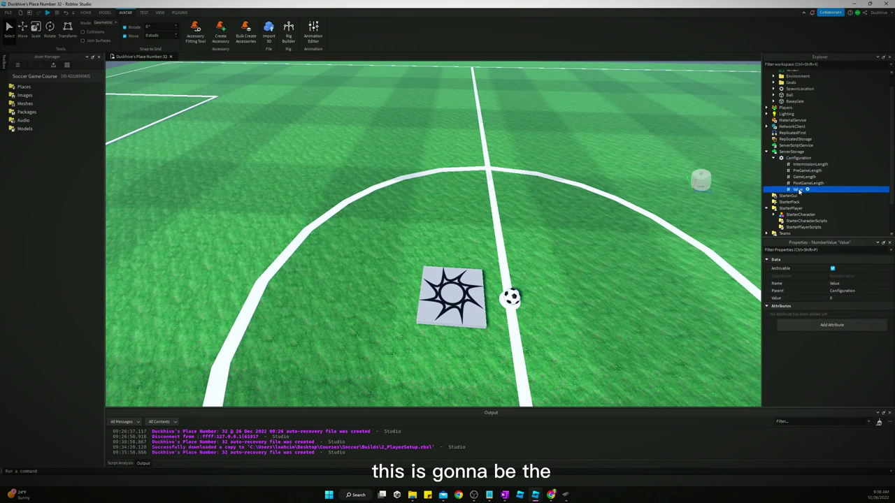
double_click(798, 189)
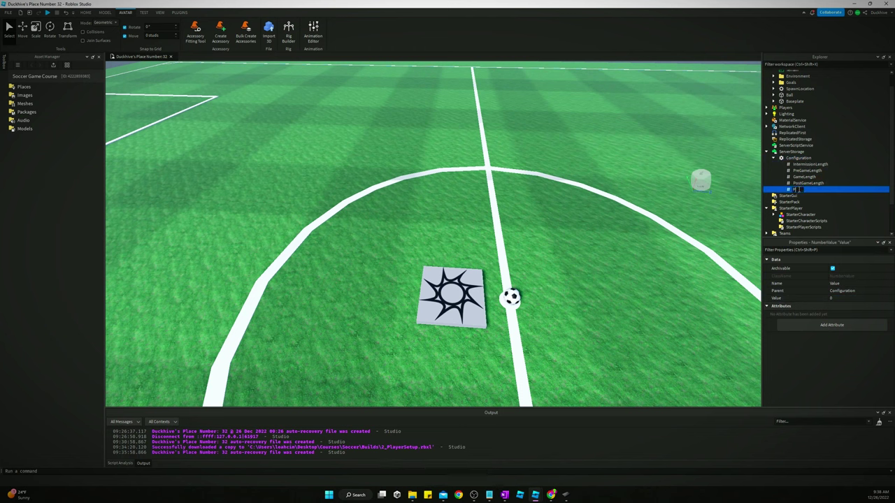
text(PossessionC)
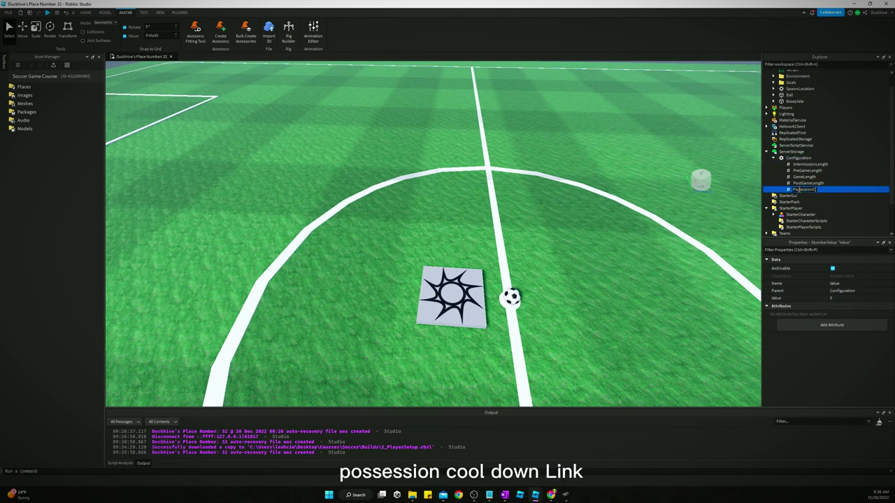
text(ooldownLength)
key(Return)
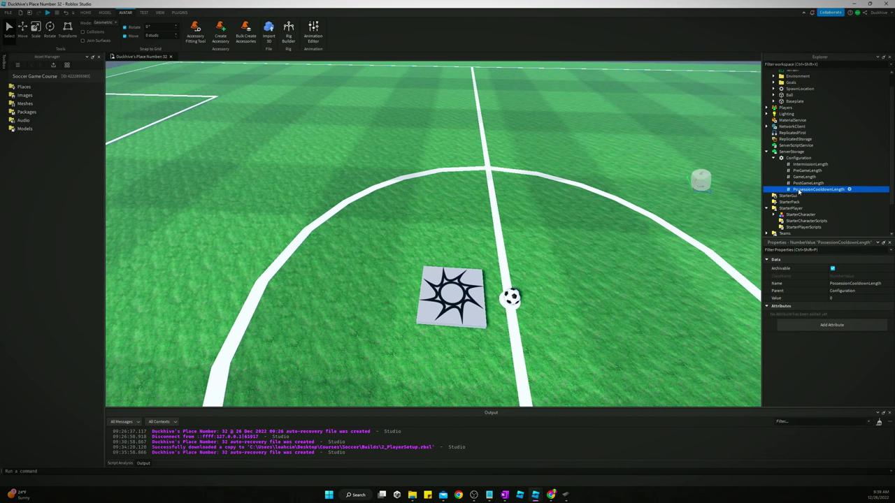
Duplicate PossessionCooldownLength as ShotPower, and duplicate ShotPower as ShotAccuracy
key(ctrl+d)
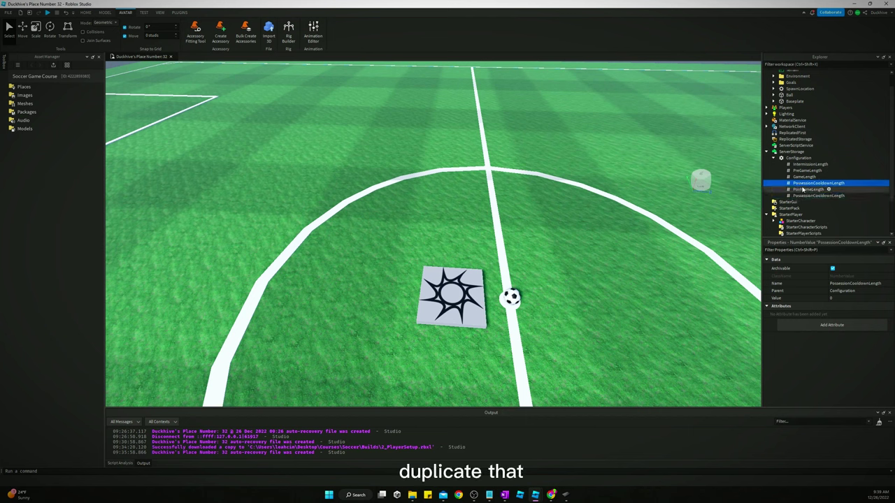
text(ShotPower)
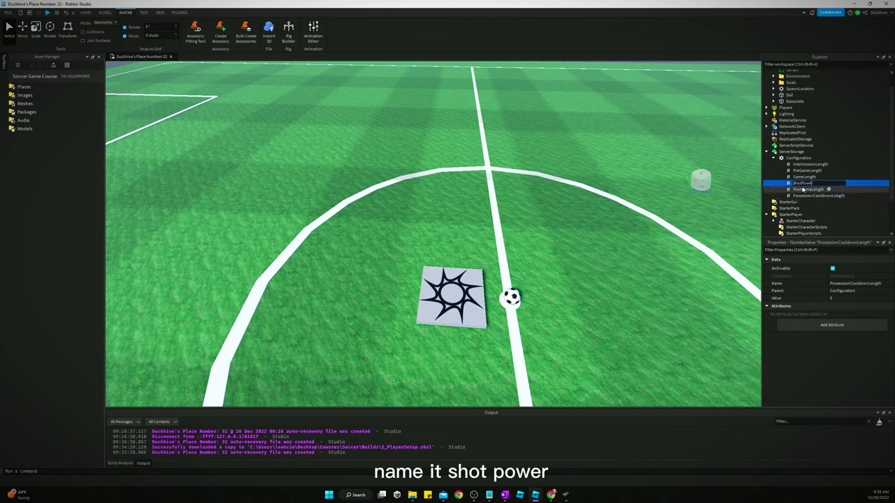
key(Return)
key(ctrl+d)
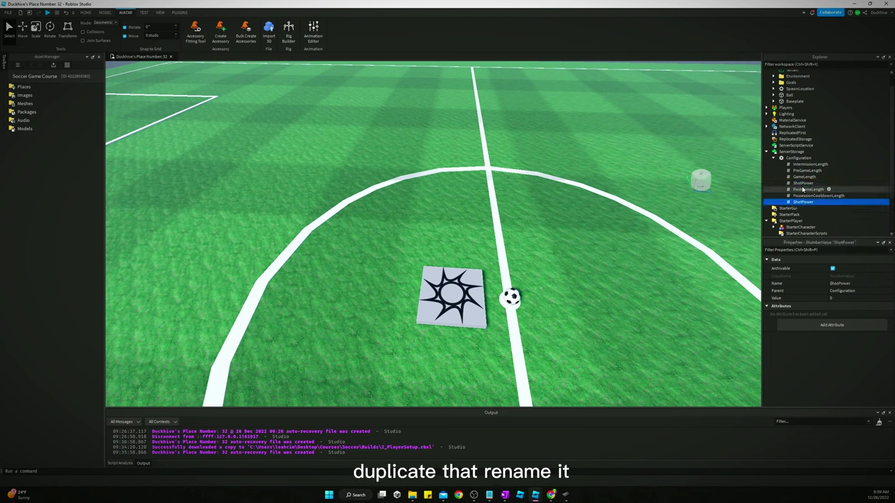
key(F2)
text(ShotAccura)
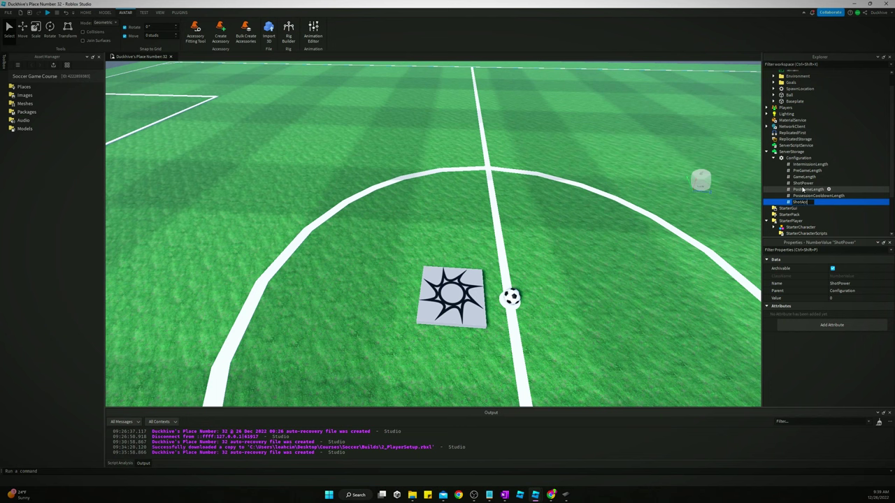
text(cy)
key(Return)
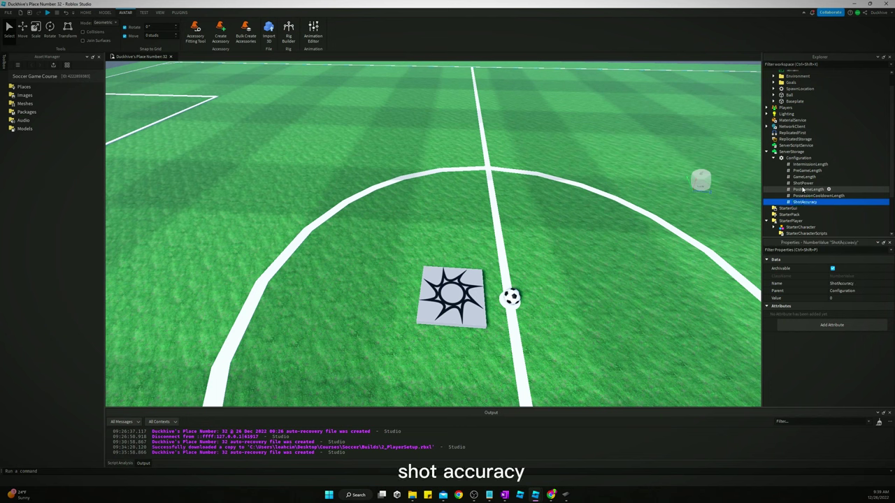
Duplicate ShotAccuracy as PlayerSpeed, and duplicate PlayerSpeed as SlidePower
key(ctrl+d)
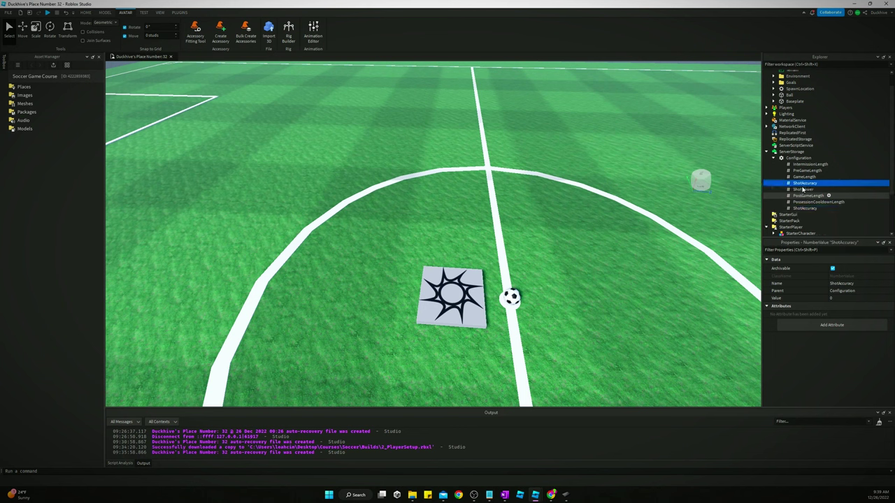
key(F2)
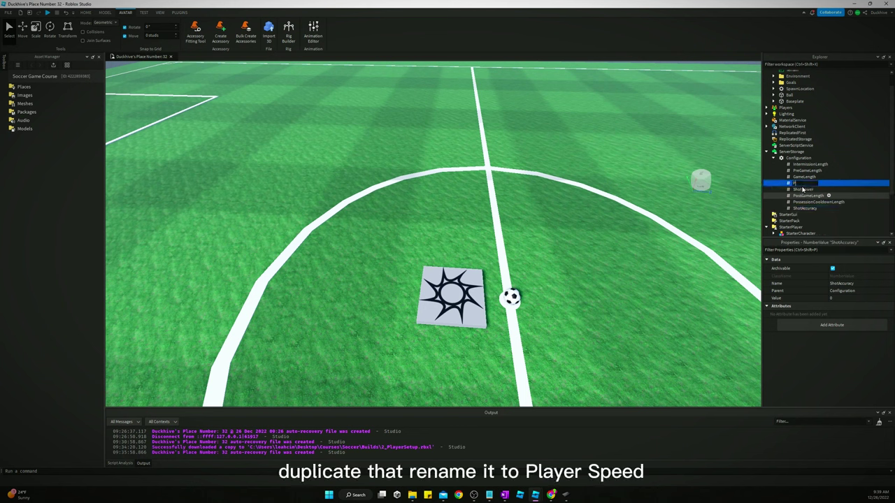
text(PlayerSpeed)
key(Return)
key(ctrl+d)
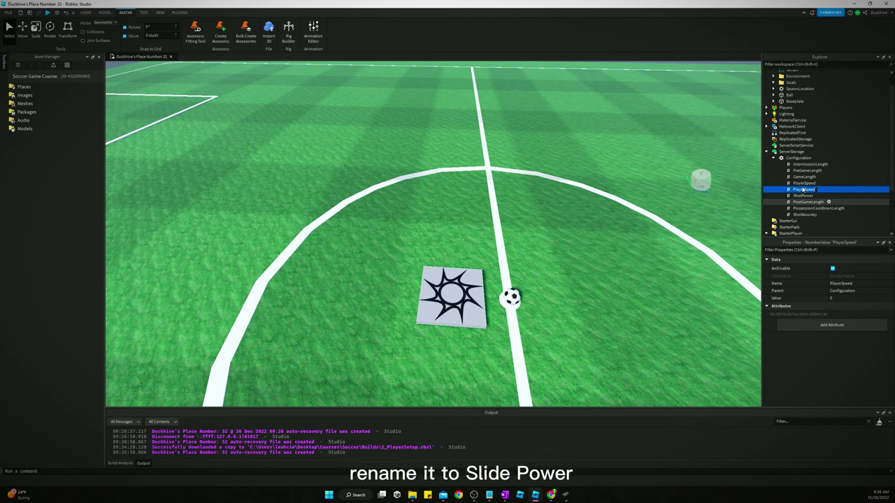
text(SlidePower)
key(Return)
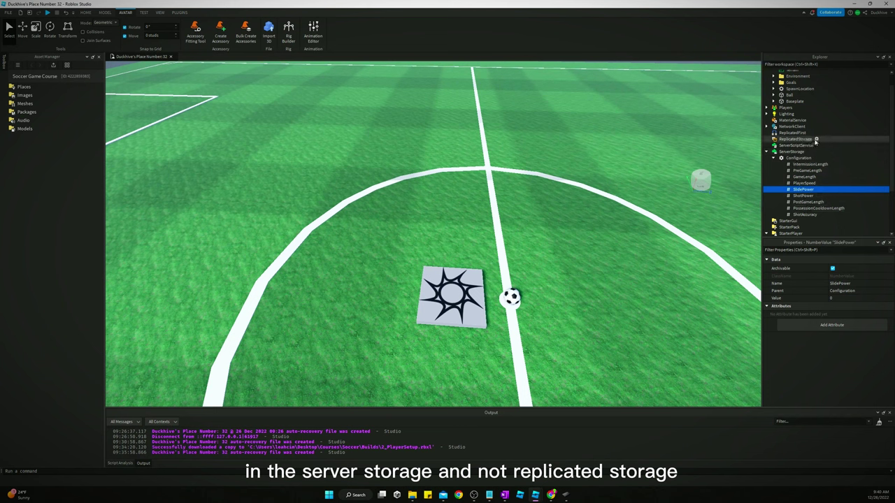
Add a folder to ReplicatedStorage and name it Game
click(815, 139)
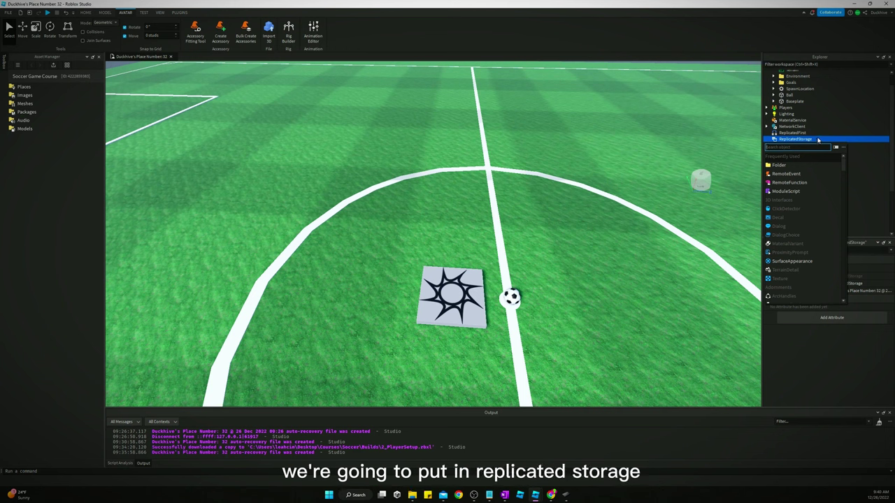
click(778, 165)
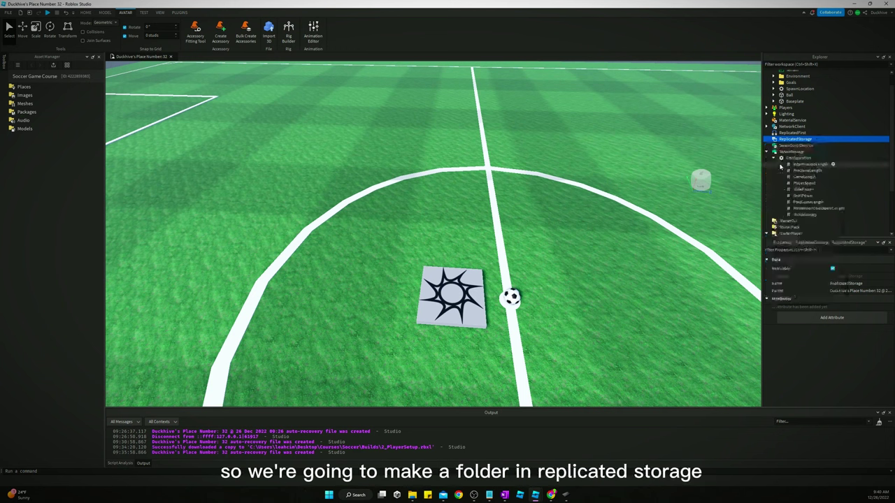
text(Ga)
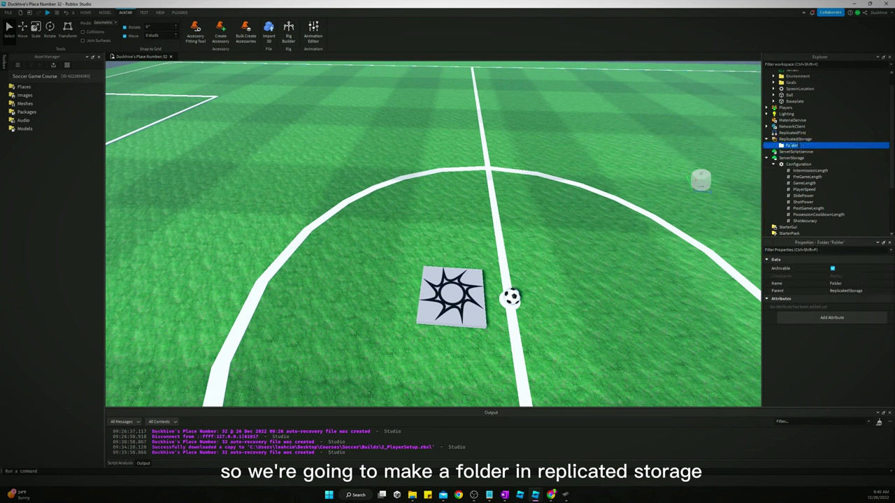
text(me)
key(Return)
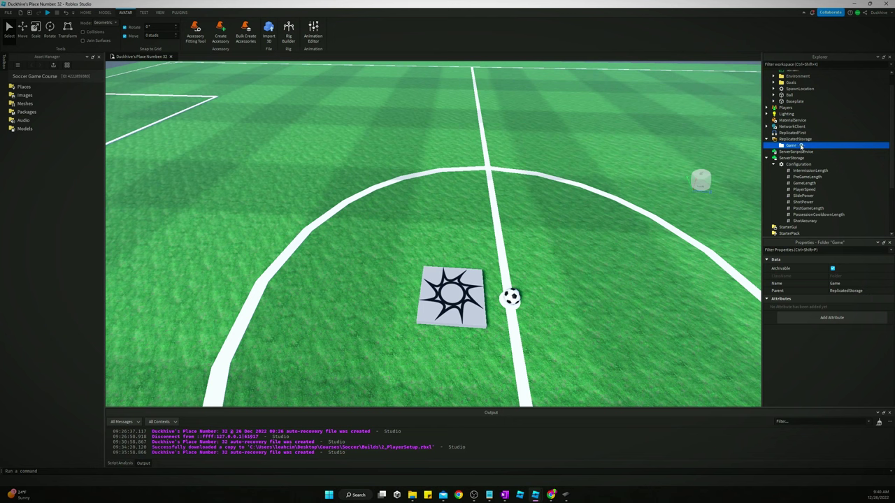
Add a folder inside the Game folder and name it Conditionals
click(801, 146)
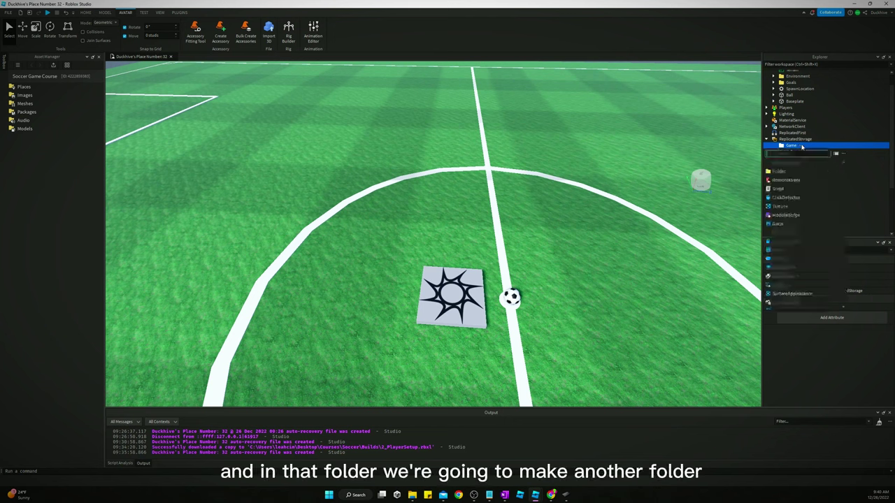
click(785, 170)
click(798, 152)
click(798, 152)
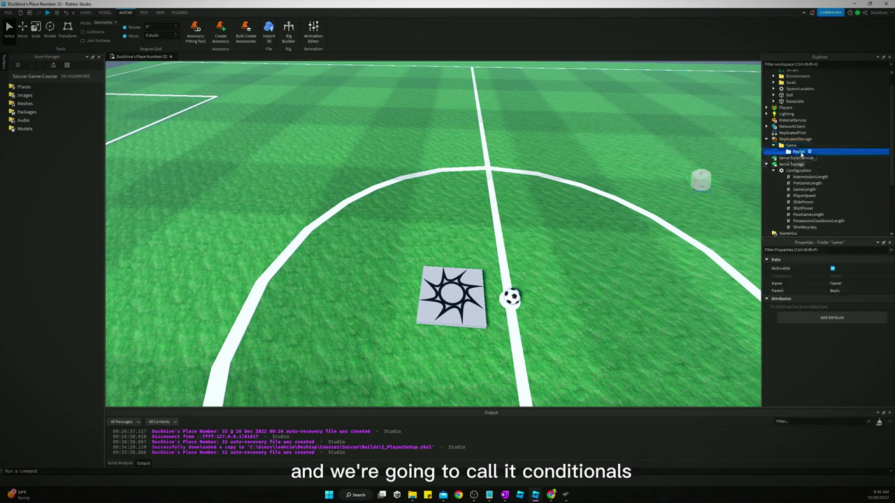
text(Conditionals)
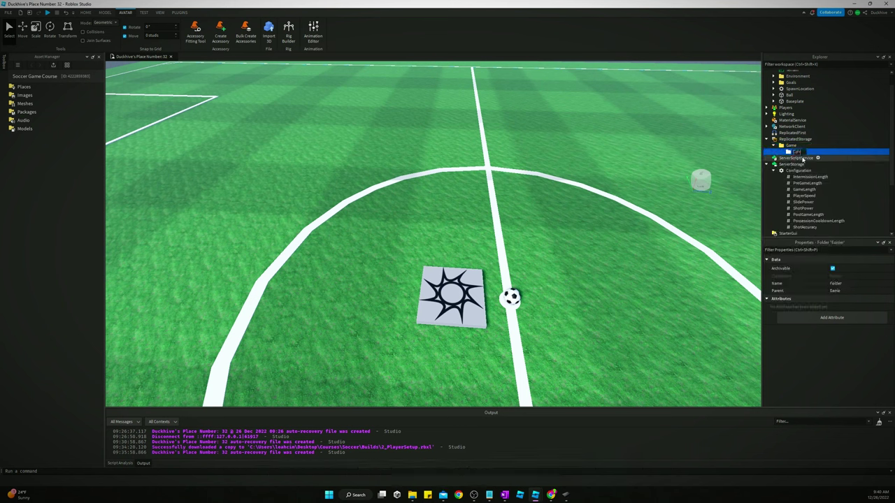
key(Return)
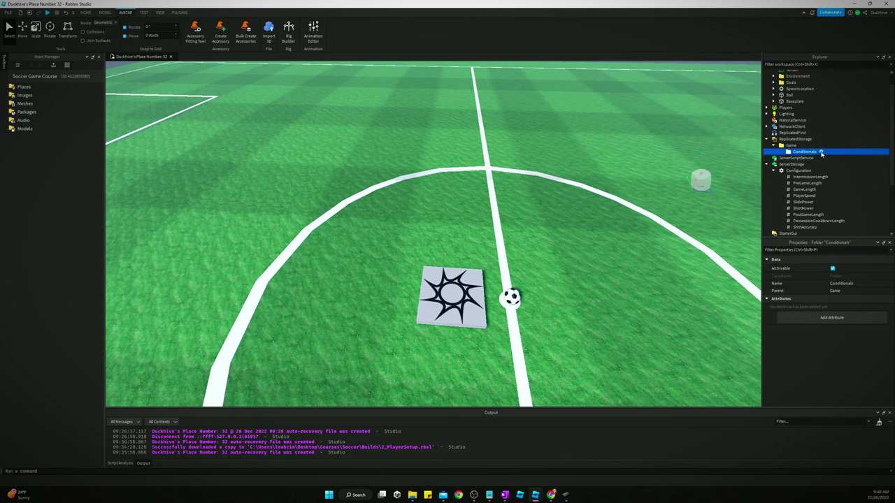
Add a BoolValue to the Conditionals folder and name it GameActive
click(821, 152)
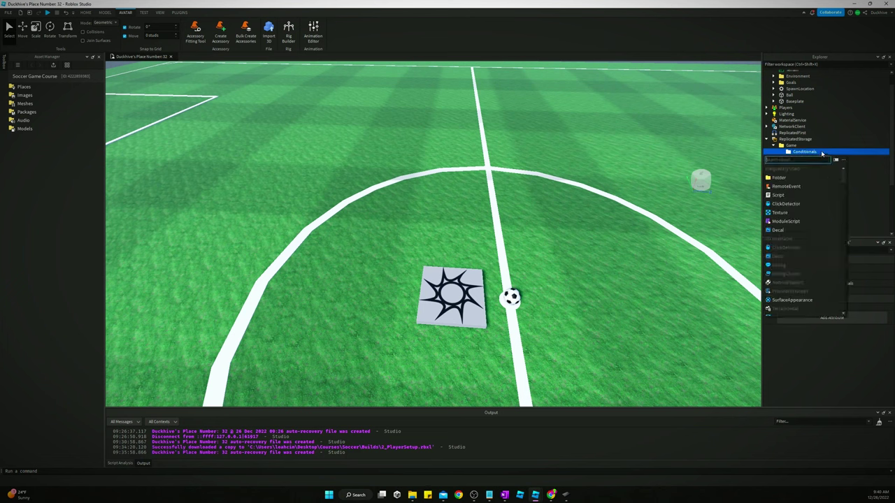
text(bool)
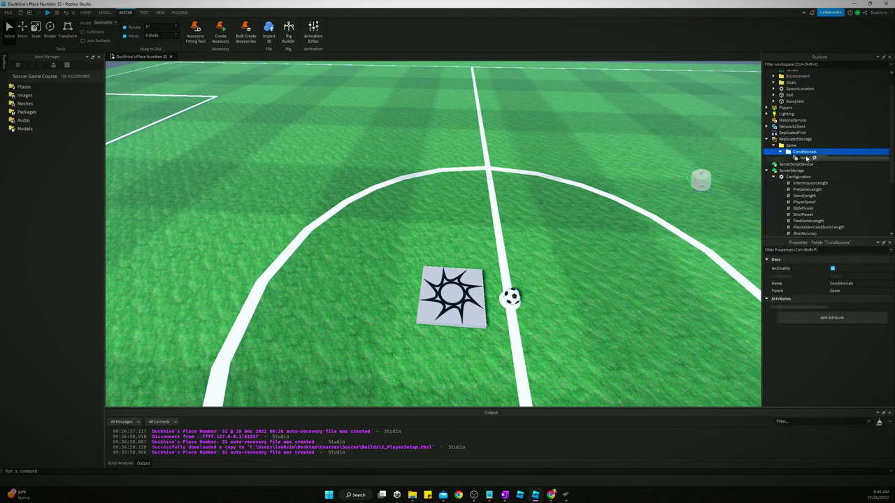
click(805, 158)
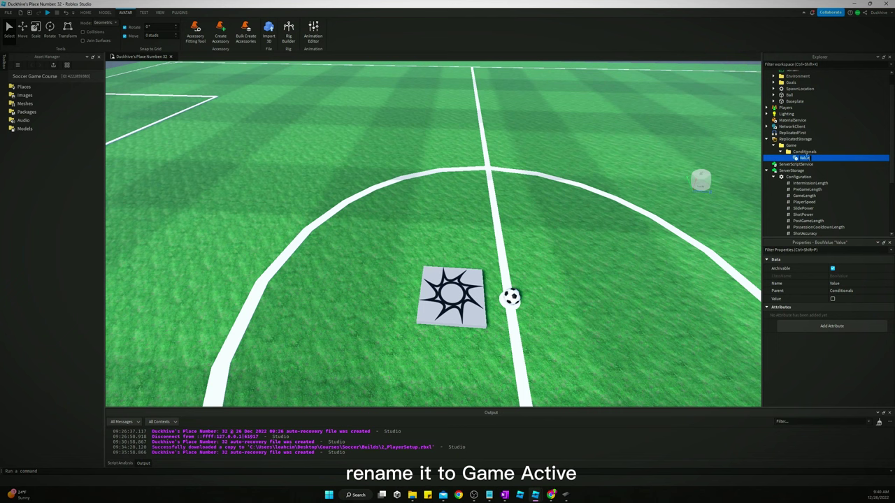
text(GameActive)
key(Return)
Duplicate the GameActive value and rename the copy GoalScored
key(ctrl+d)
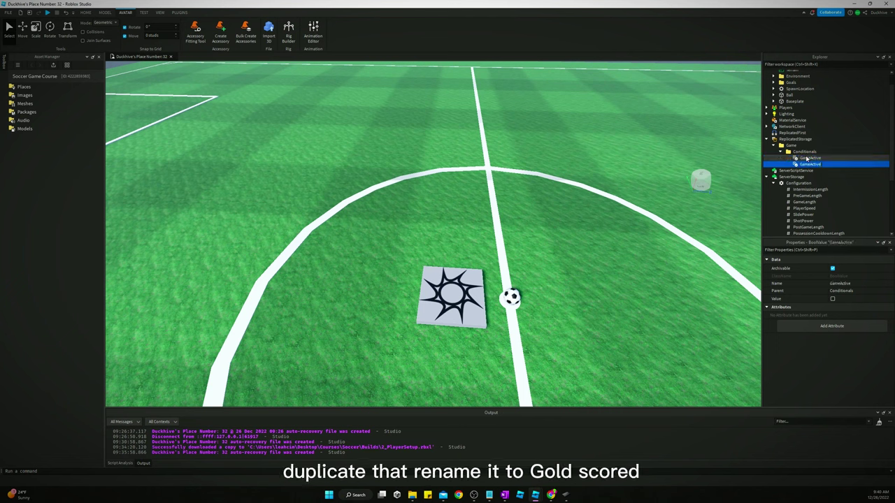
key(F2)
text(GoalScored)
key(Return)
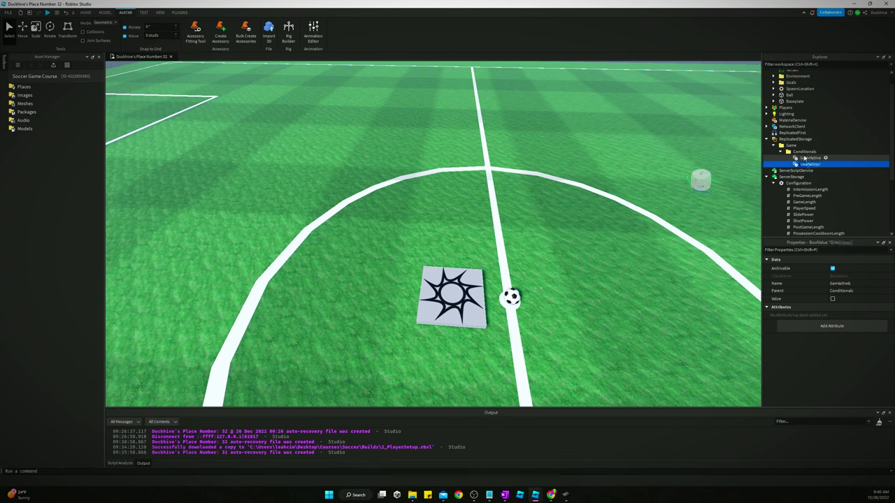
Add another folder inside the Game folder and name it Objects
click(792, 145)
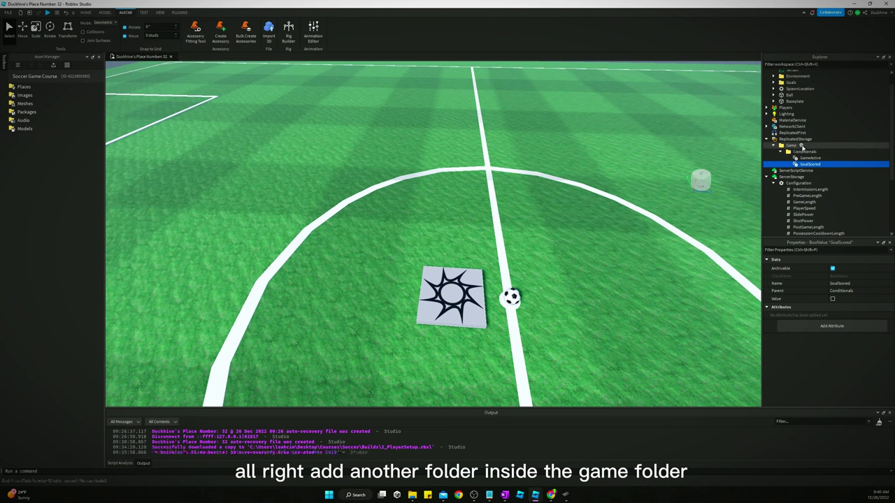
click(800, 146)
click(780, 171)
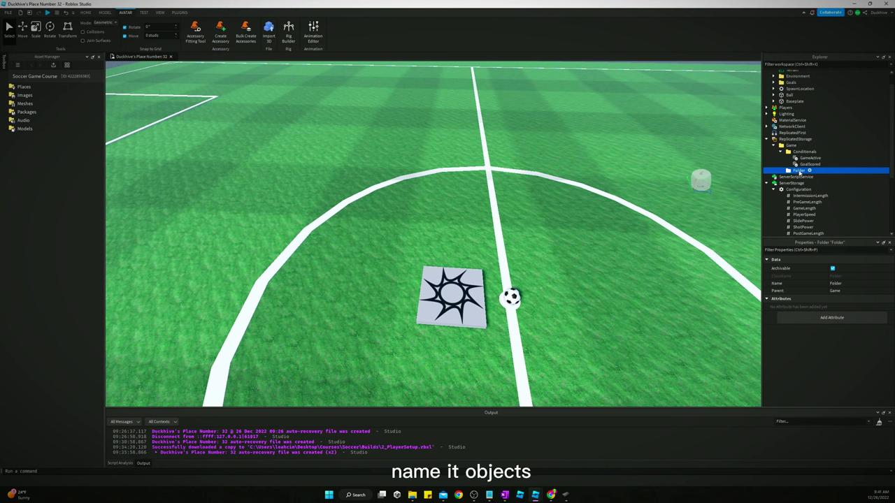
text(Objects)
key(Return)
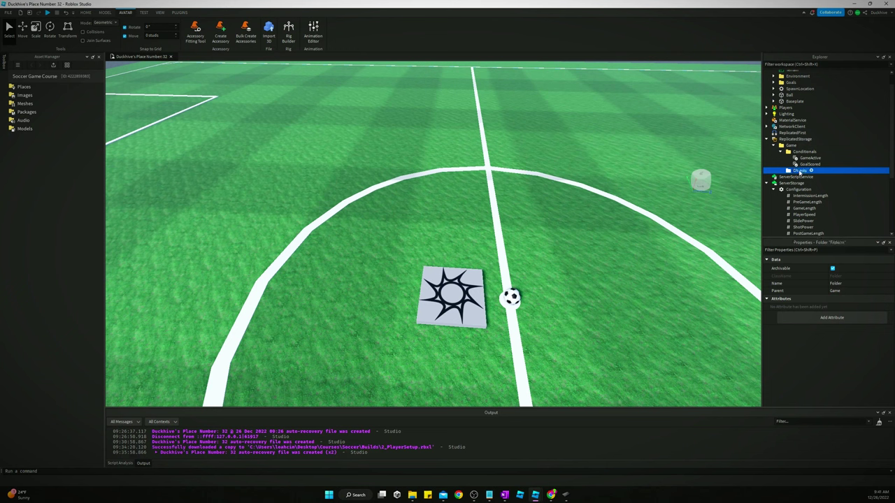
Add an ObjectValue to the Objects folder and name it Ball
click(810, 171)
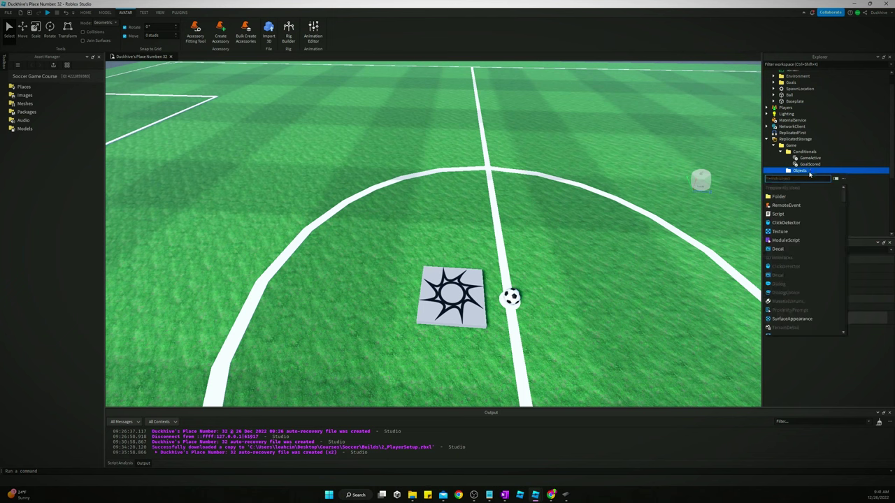
text(objectvalue)
key(Return)
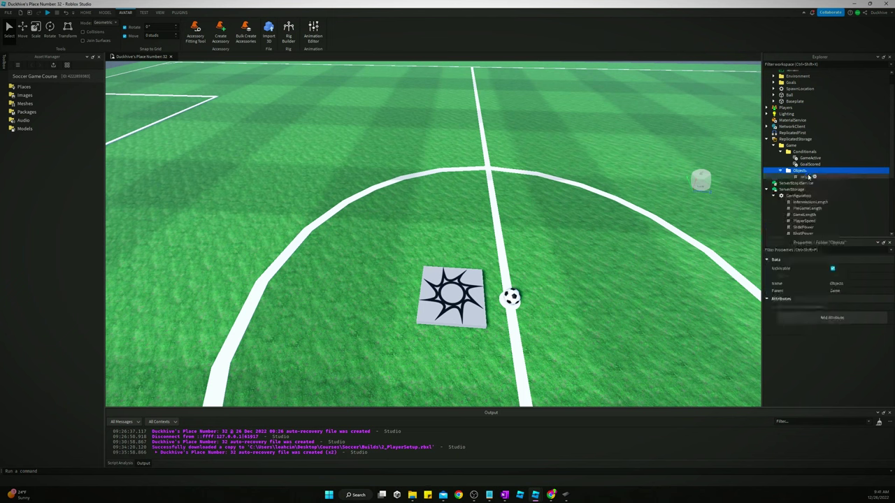
click(808, 176)
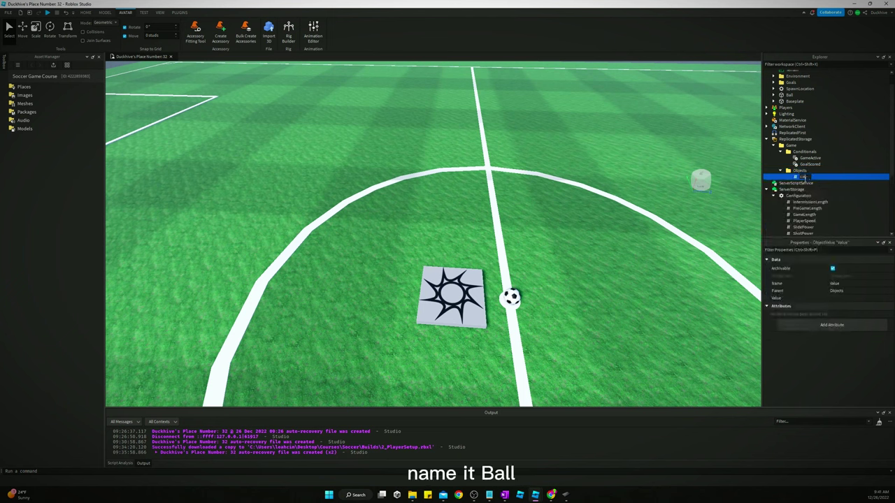
text(Ball)
key(Return)
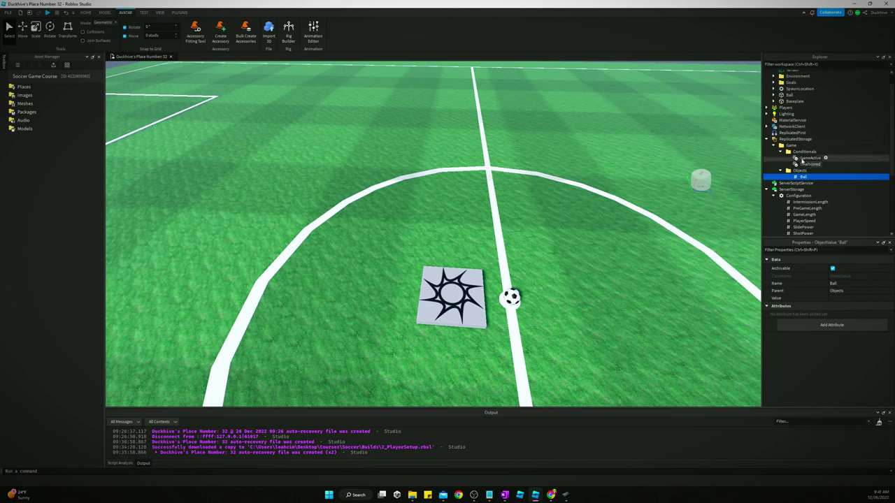
Duplicate the Ball value in the Objects folder and rename the copy LastPlayerToTouch
key(ctrl+d)
key(F2)
text(LastPlayer)
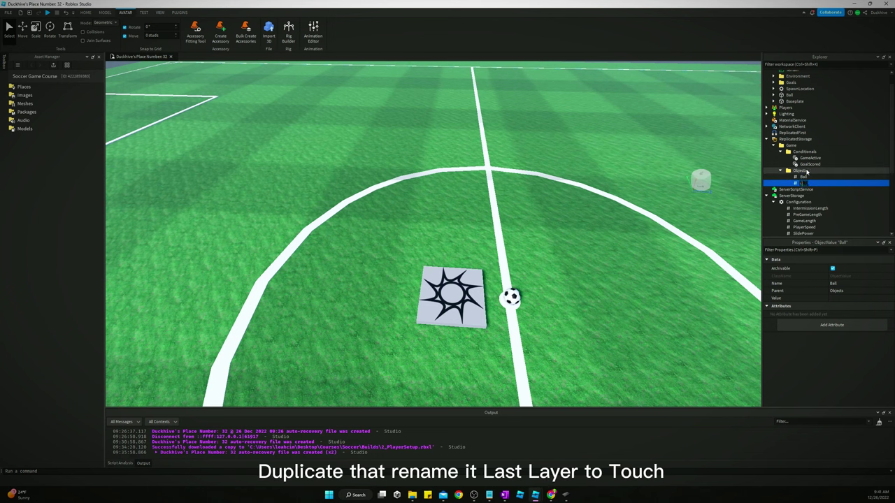
text(ToTouch)
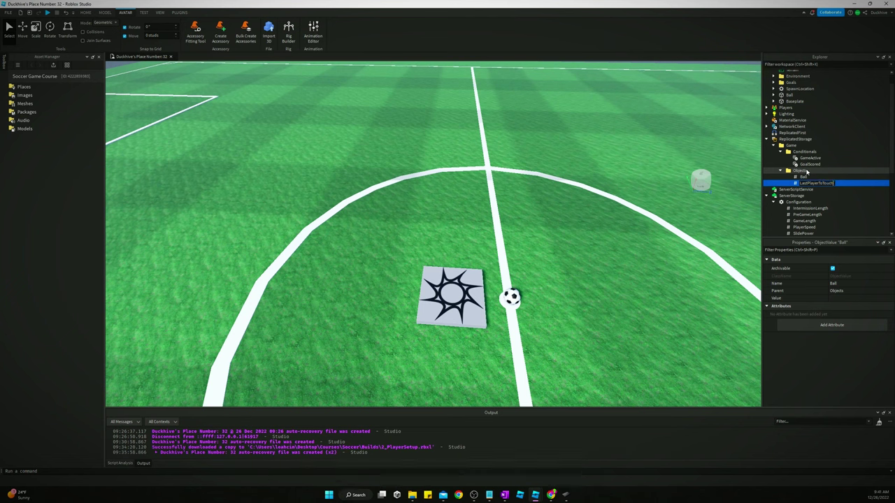
key(Return)
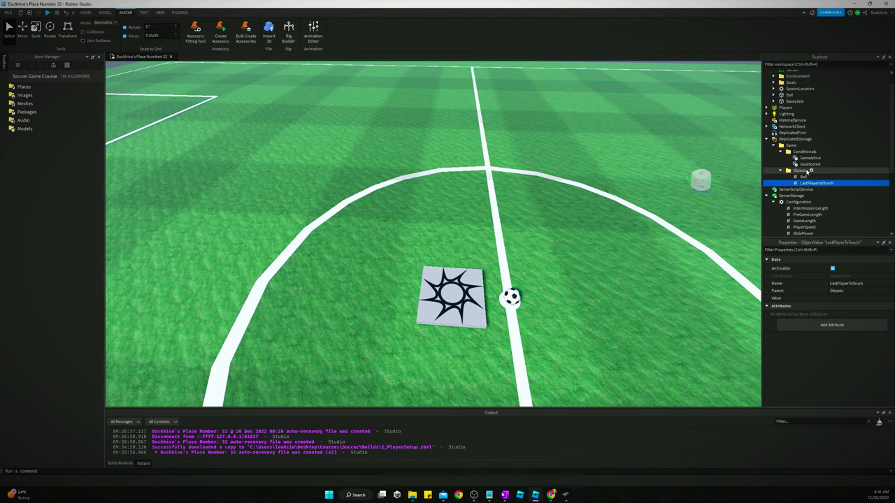
Duplicate the LastPlayerToTouch value and rename the copy PossessingPlayer
key(ctrl+d)
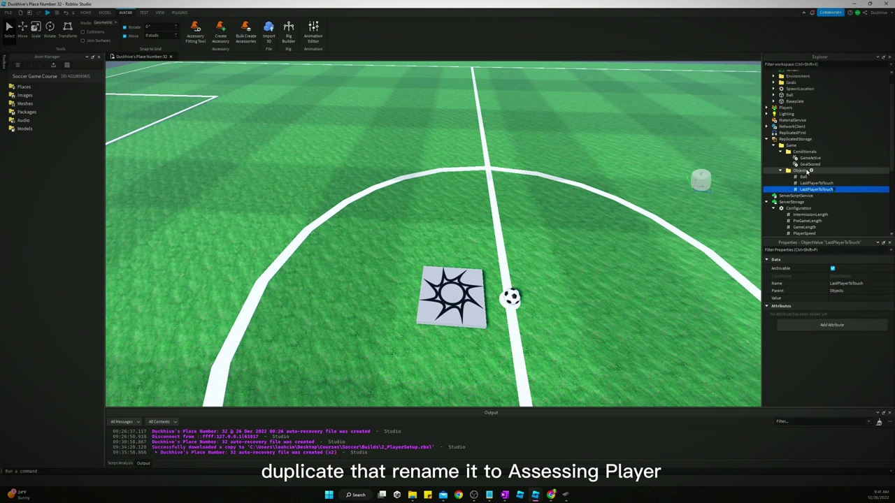
key(F2)
text(PossessingPlayer)
key(Return)
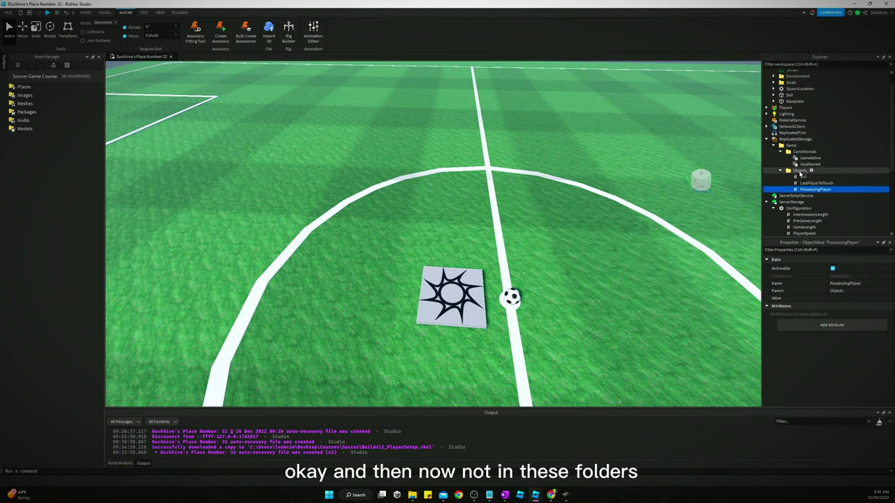
Collapse the Objects and Conditionals folders, and add a StringValue named State directly to the Game folder
click(781, 172)
click(781, 152)
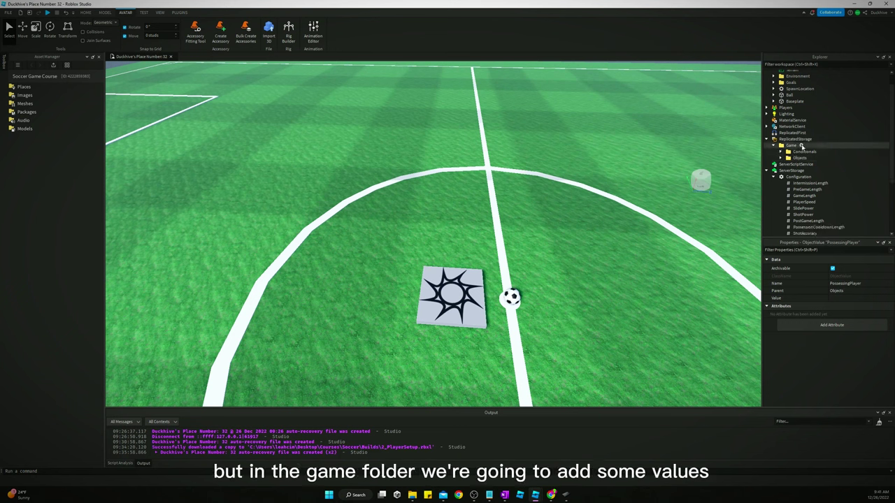
click(801, 146)
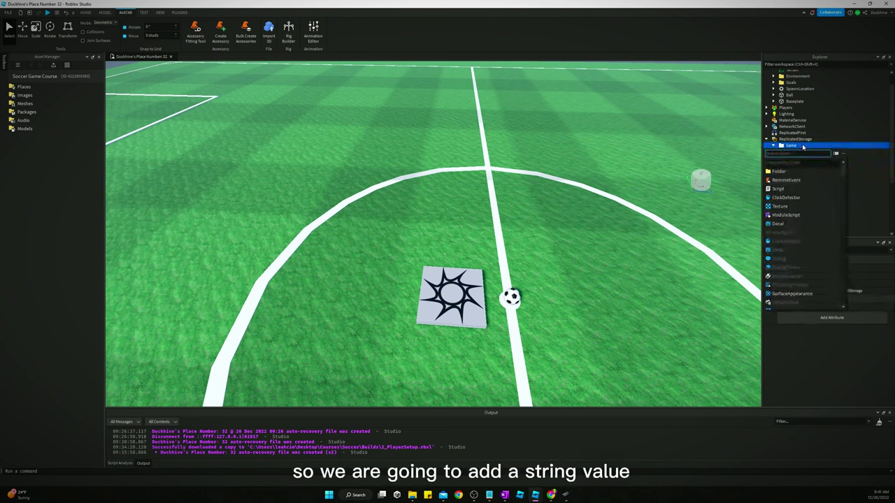
text(str)
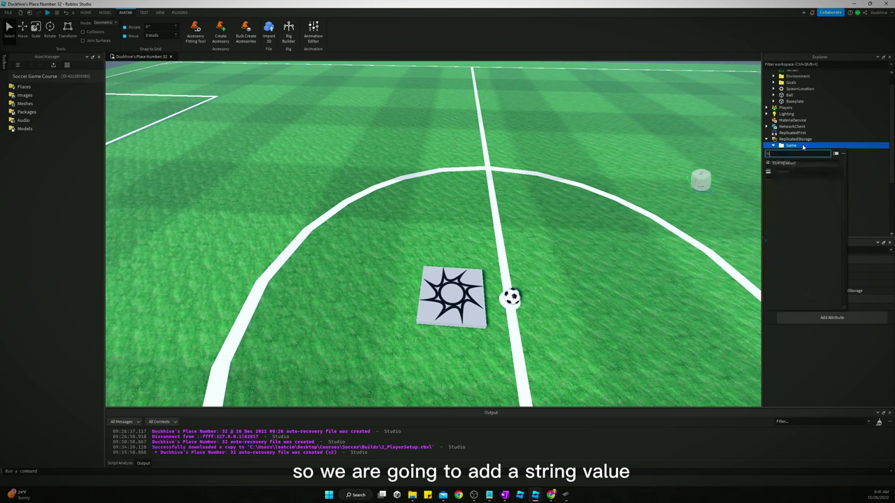
click(779, 163)
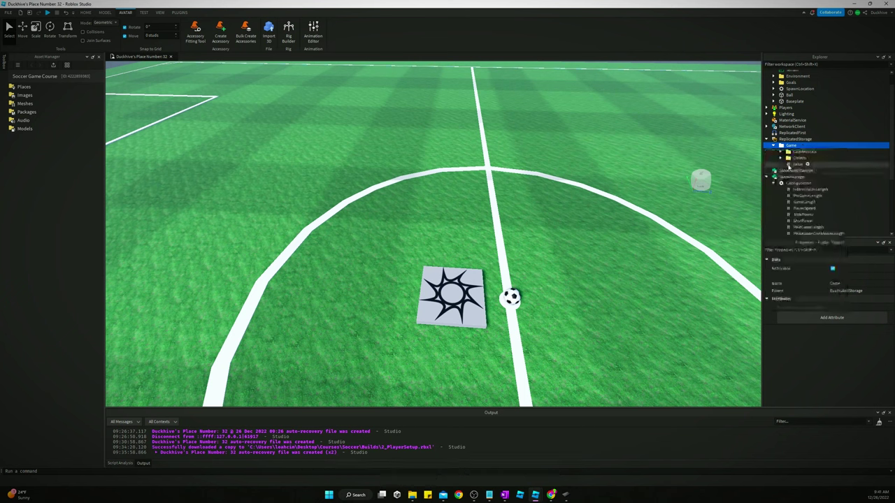
text(State)
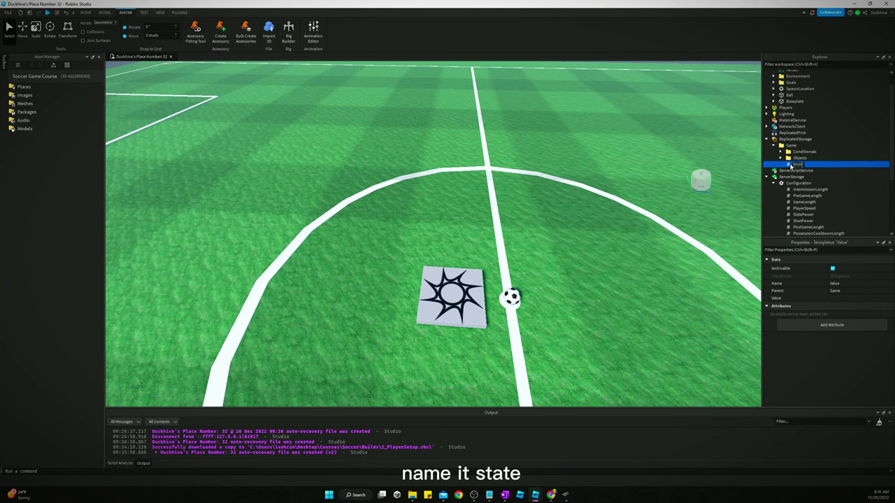
key(Return)
Duplicate the State value and rename the copy Timer
key(ctrl+d)
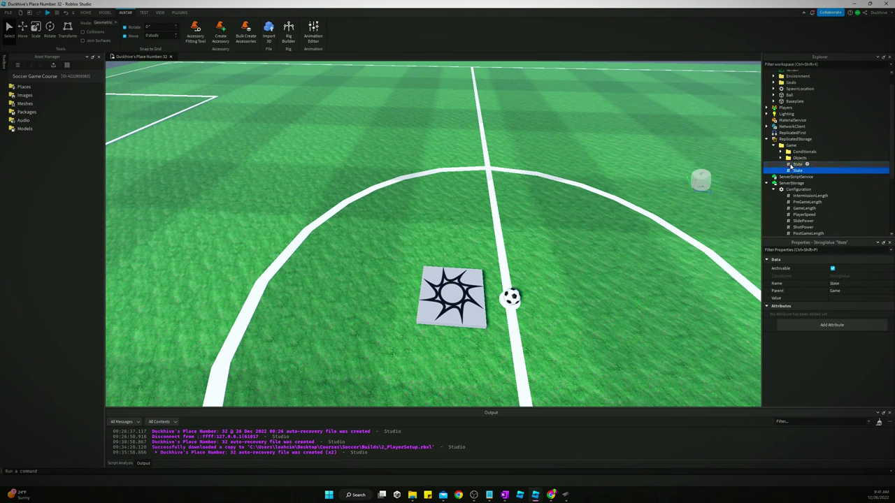
key(F2)
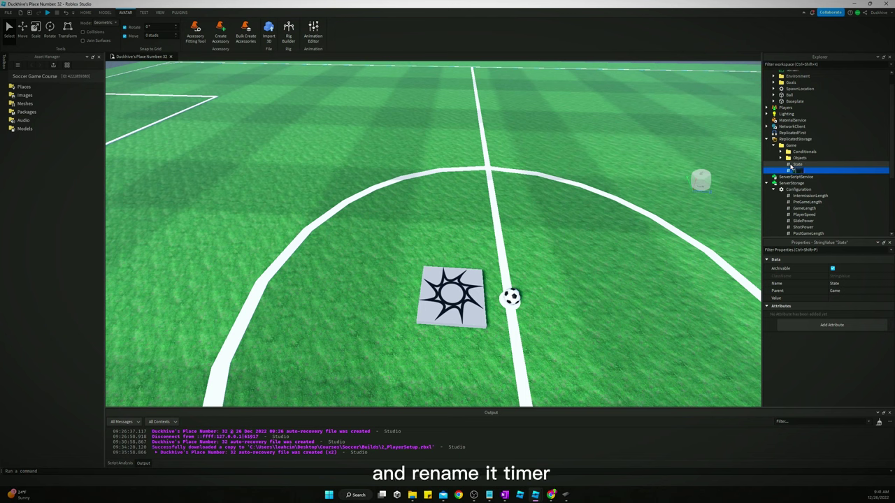
text(Timer)
key(Return)
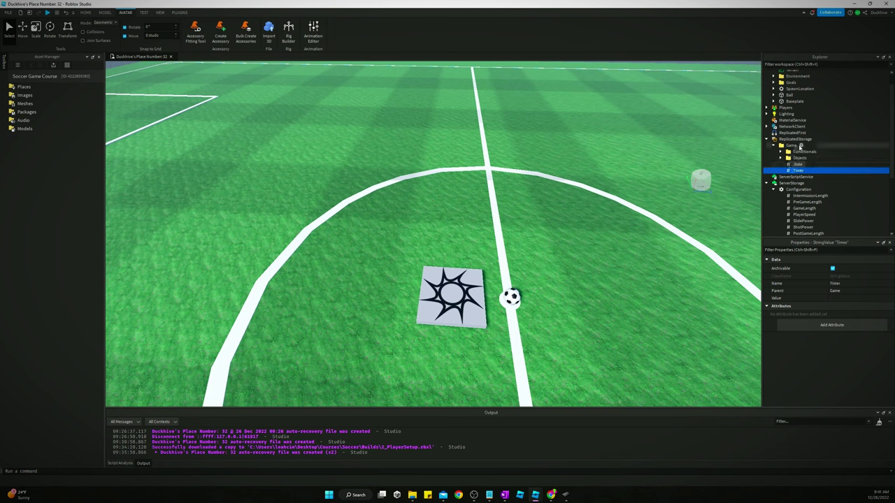
Add an IntValue directly to the Game folder and name it StateTimer
click(801, 146)
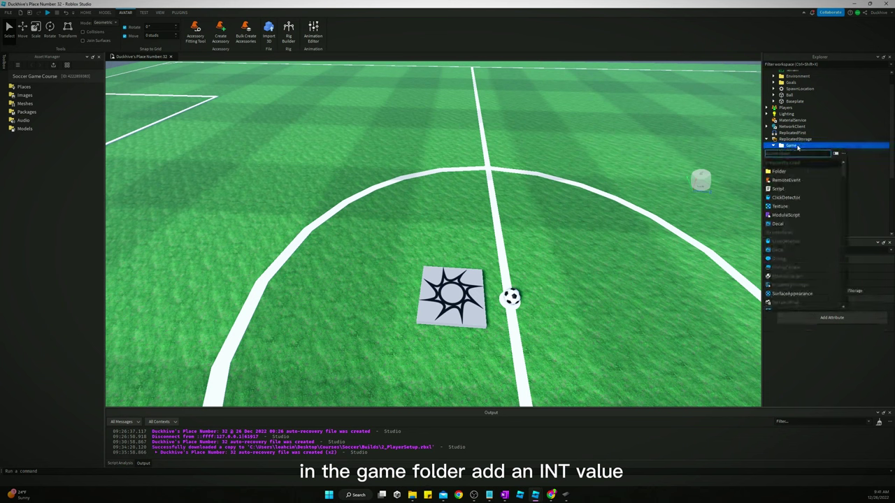
text(int)
click(797, 171)
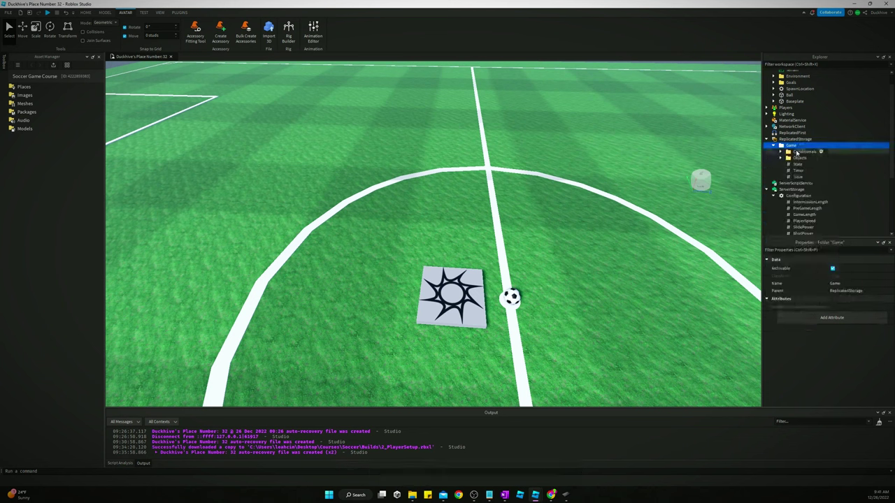
double_click(798, 177)
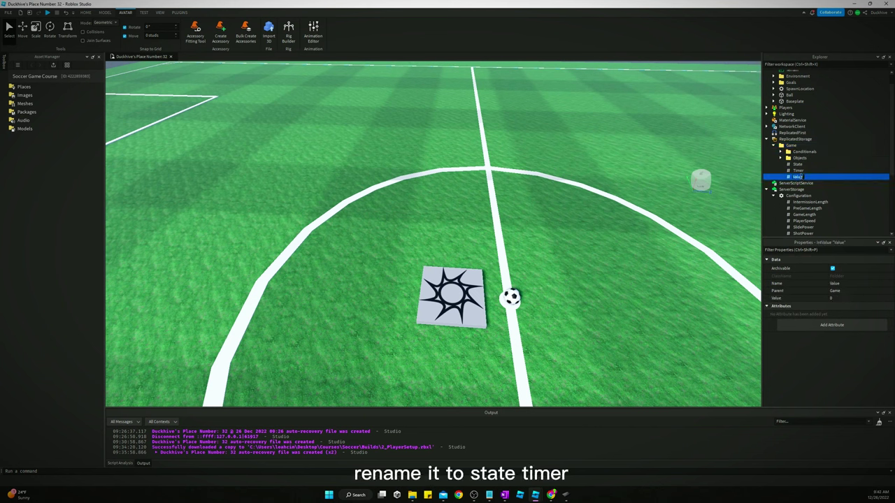
text(StateTimer)
key(Return)
Duplicate StateTimer as Minutes, and duplicate Minutes as Seconds
key(ctrl+d)
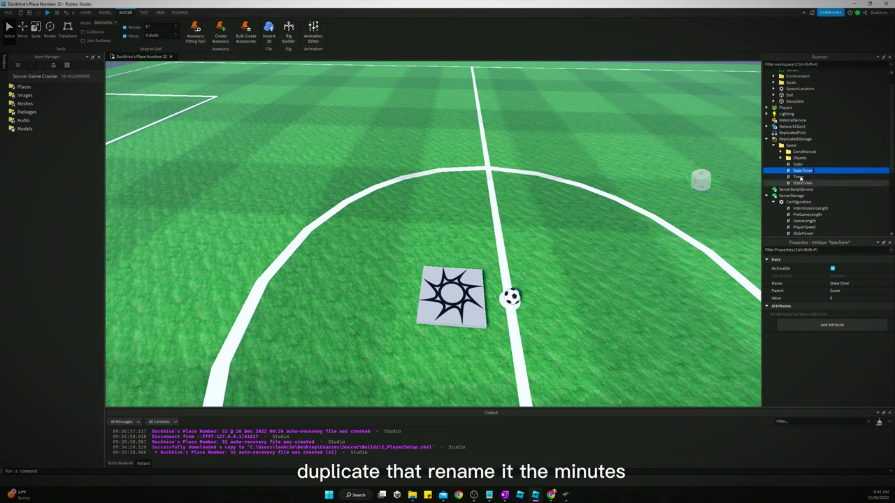
text(Minutes)
key(Return)
key(ctrl+d)
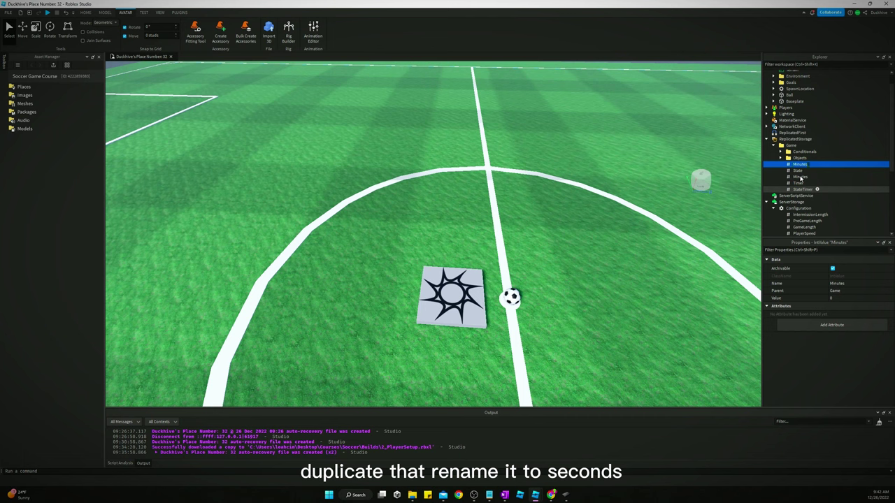
key(F2)
text(Seconds)
key(Return)
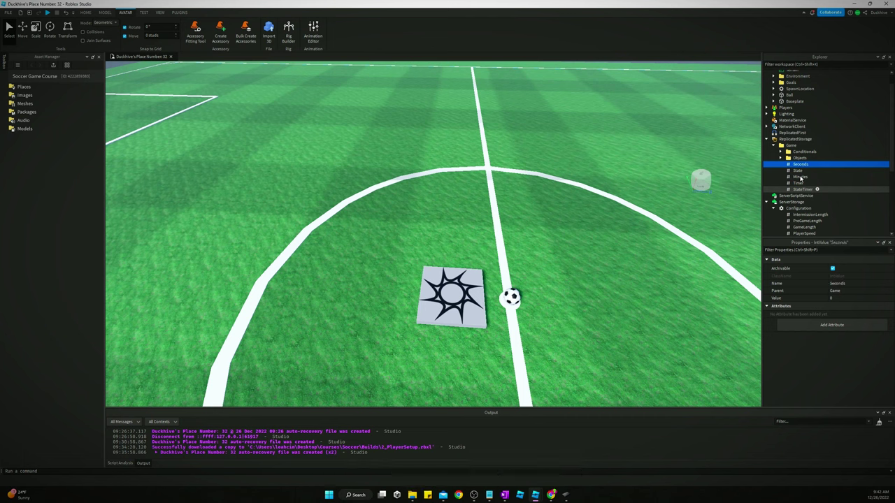